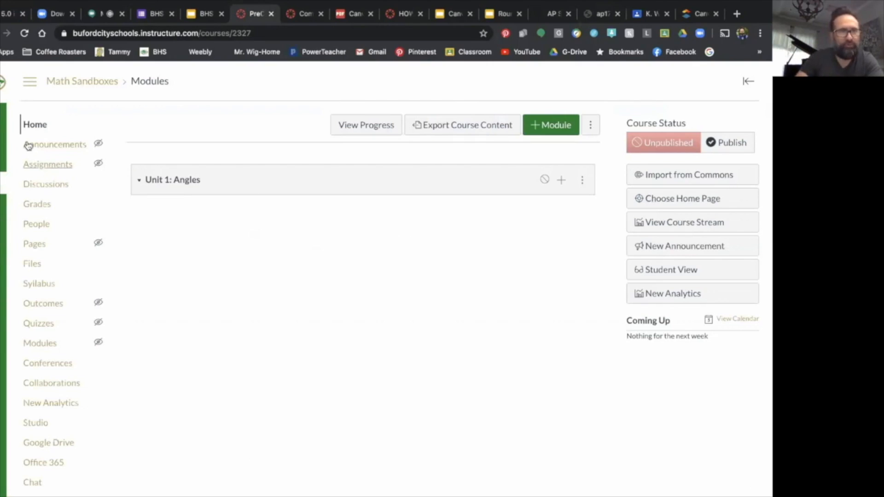
# Step: Open the PreCalculus Sandbox course from the dashboard
pyautogui.click(3, 183)
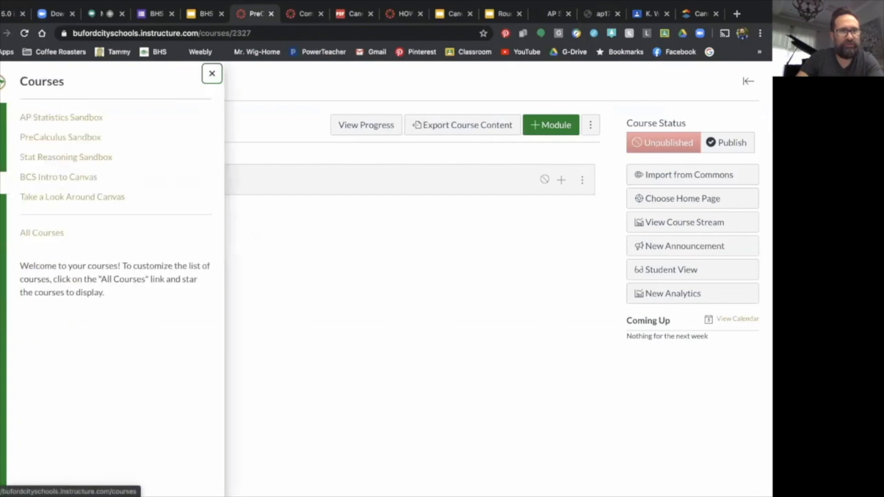
pyautogui.click(3, 161)
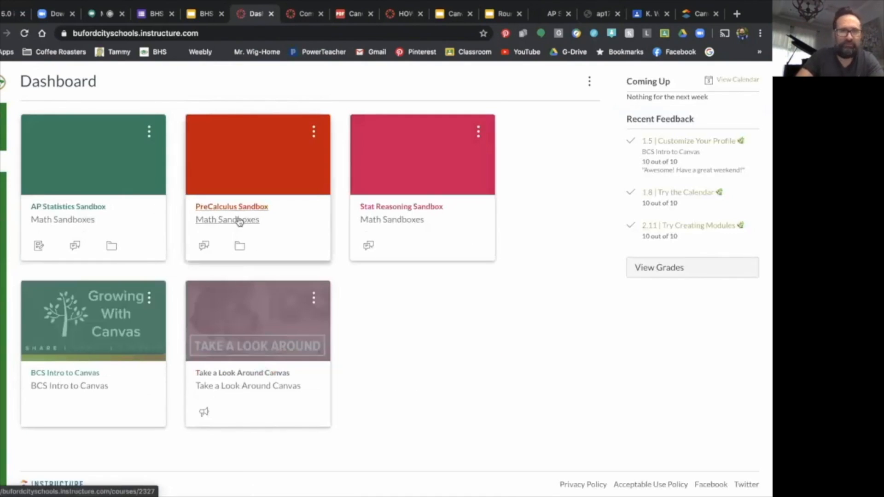
pyautogui.click(247, 211)
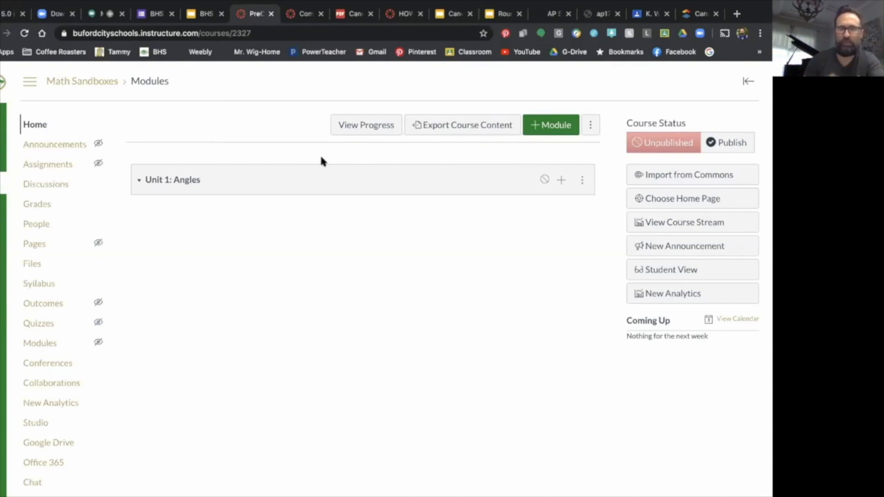
# Step: Start a new module in the course and name it "Unit 2: Graphing Trig Functions"
pyautogui.click(533, 128)
pyautogui.click(280, 231)
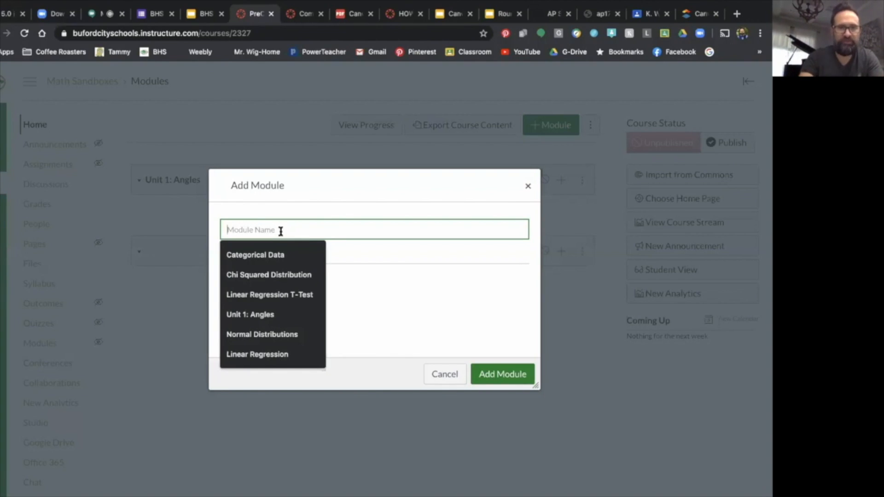
pyautogui.write('Unit')
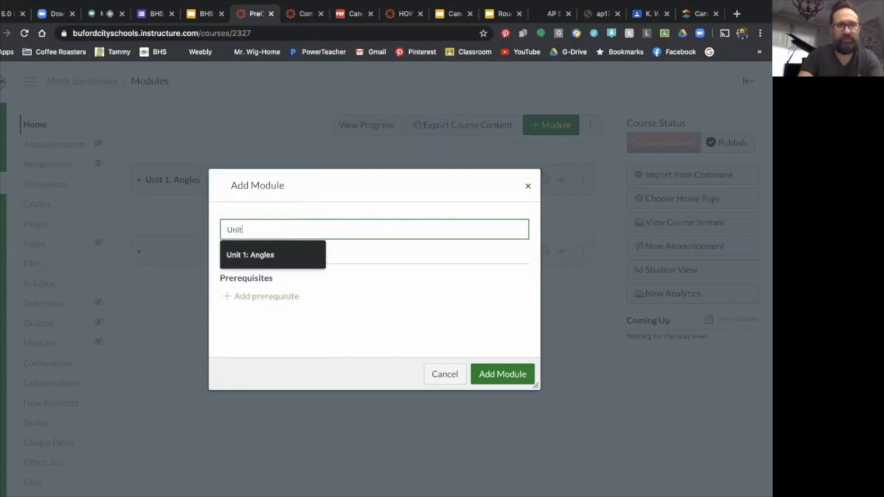
pyautogui.write(' 2')
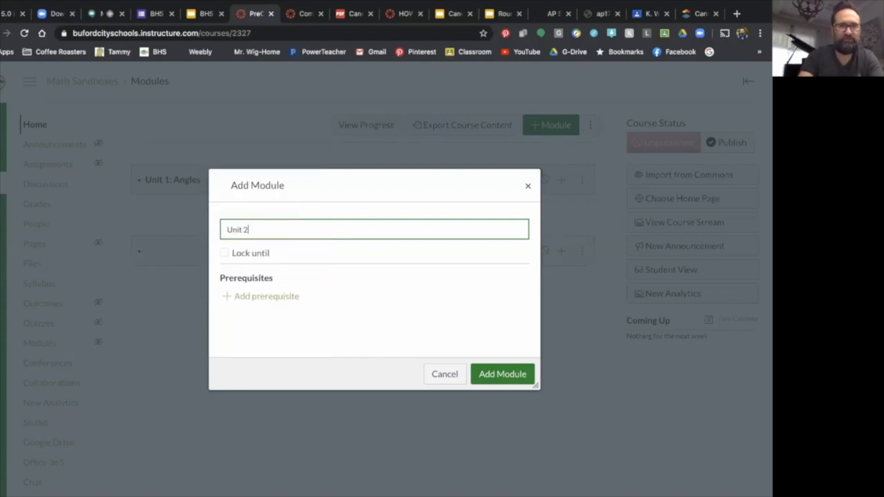
pyautogui.write(': Graphing ')
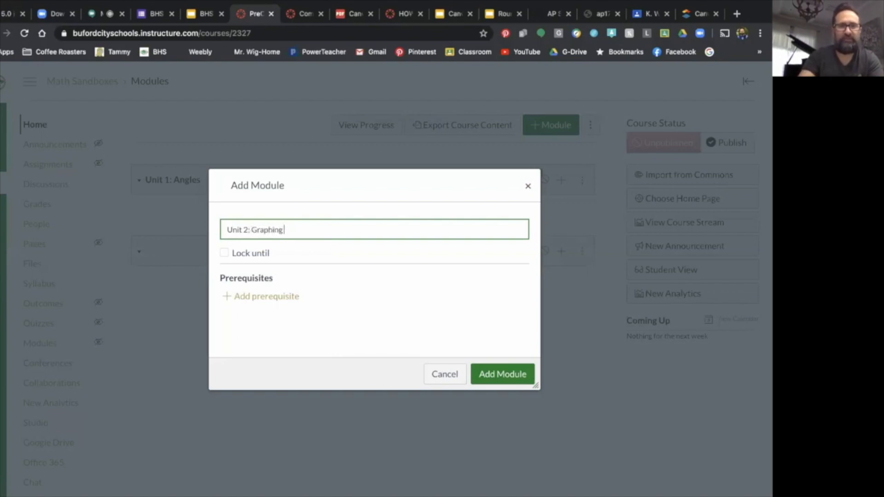
pyautogui.write('Trig Function')
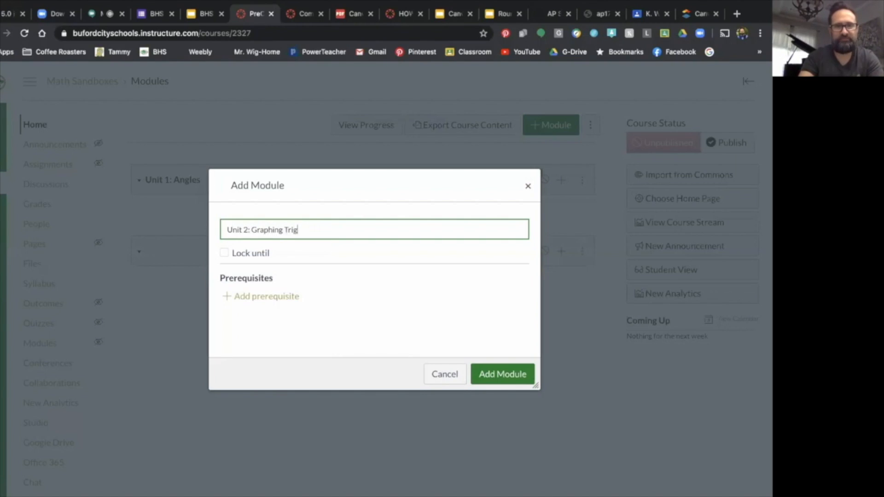
pyautogui.press('BackSpace')
pyautogui.press('BackSpace')
pyautogui.press('BackSpace')
pyautogui.press('BackSpace')
pyautogui.press('BackSpace')
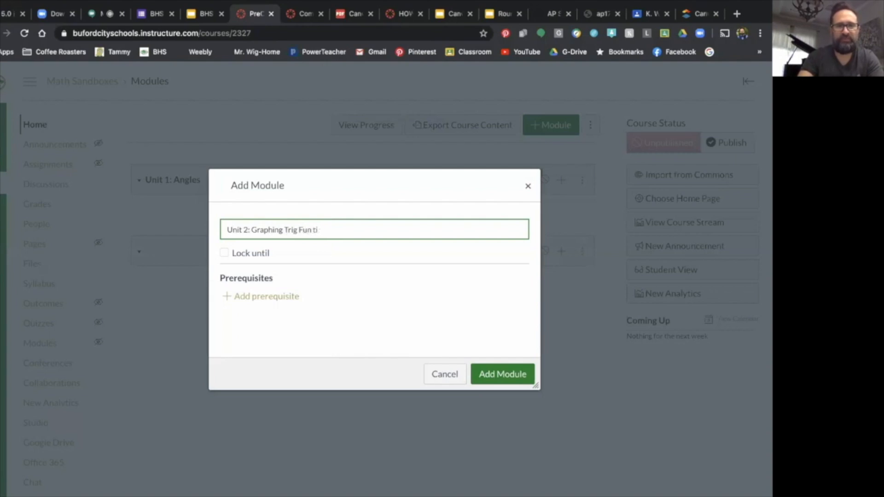
pyautogui.write('ctions')
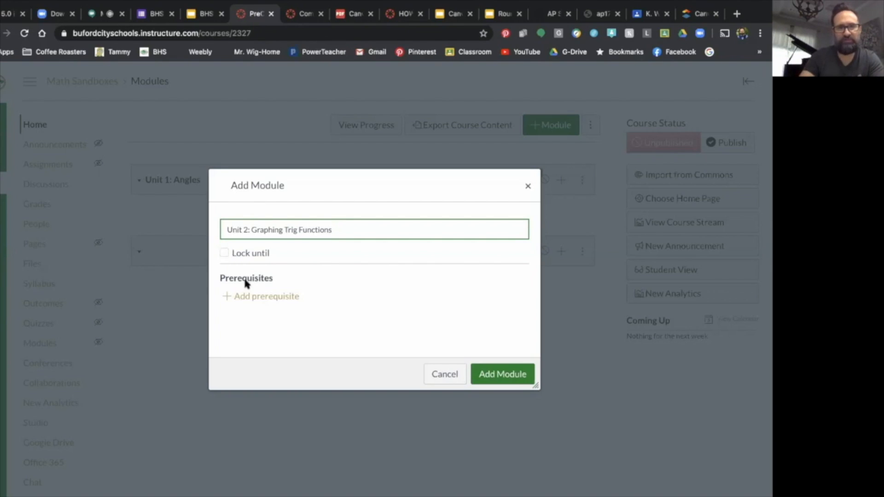
# Step: Set Unit 1: Angles as the new module's prerequisite and add the module to the course without a lock date
pyautogui.click(245, 295)
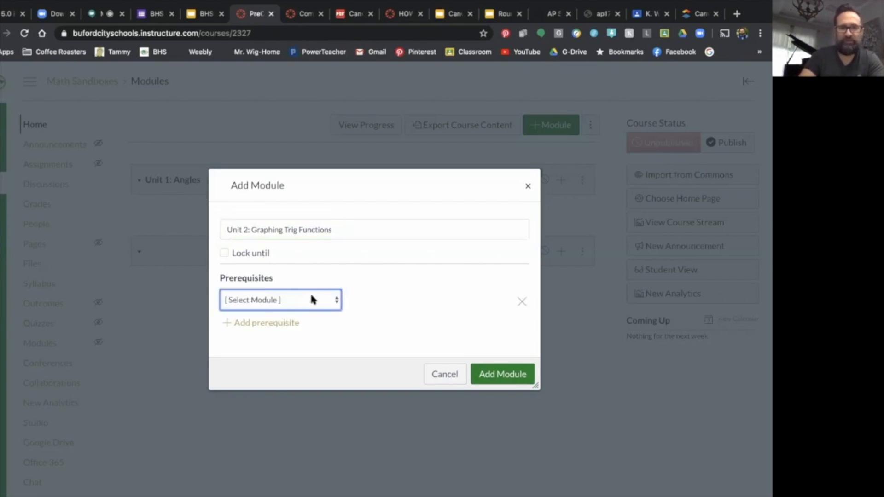
pyautogui.click(324, 298)
pyautogui.click(273, 311)
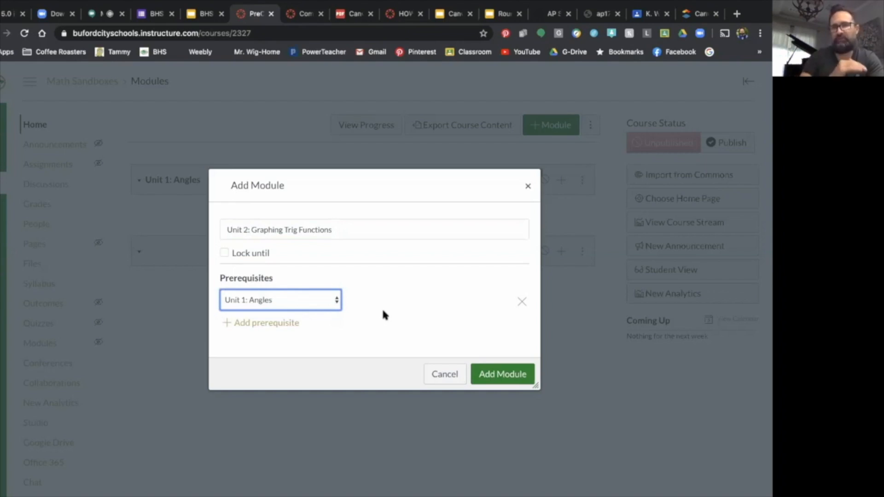
pyautogui.click(224, 253)
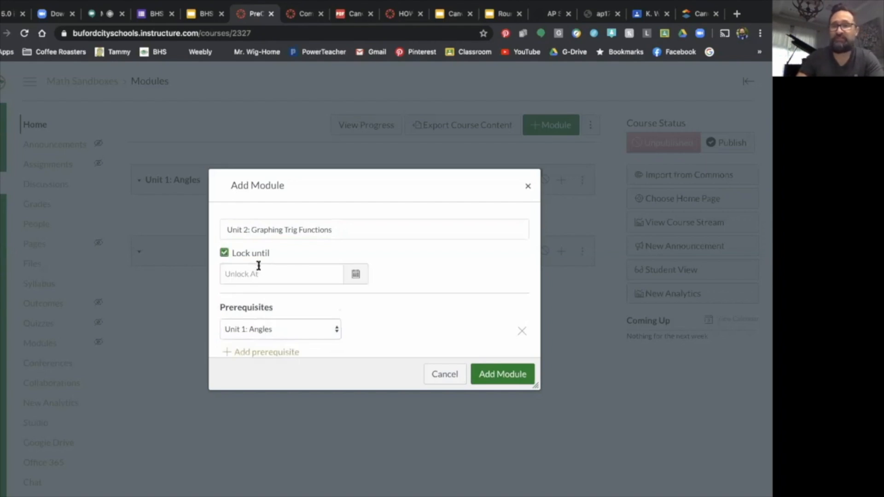
pyautogui.click(224, 253)
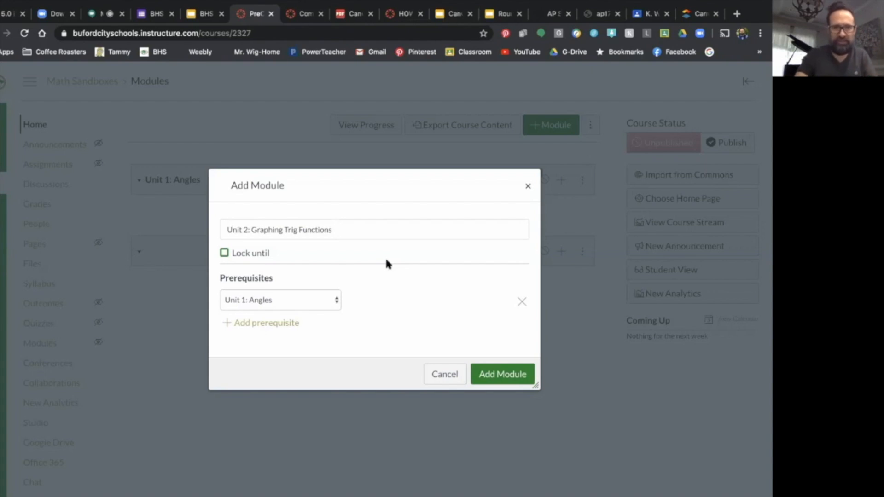
pyautogui.click(490, 374)
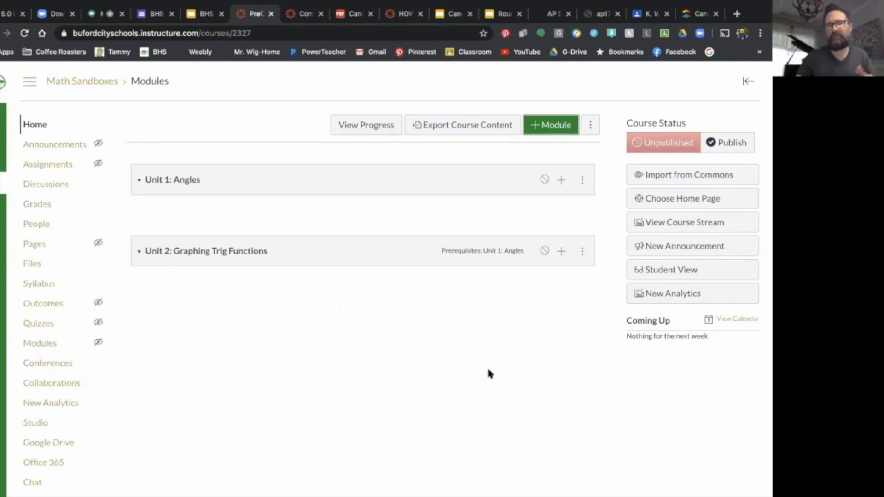
# Step: Review the management options available for the Unit 1: Angles module
pyautogui.scroll(-1, 488, 370)
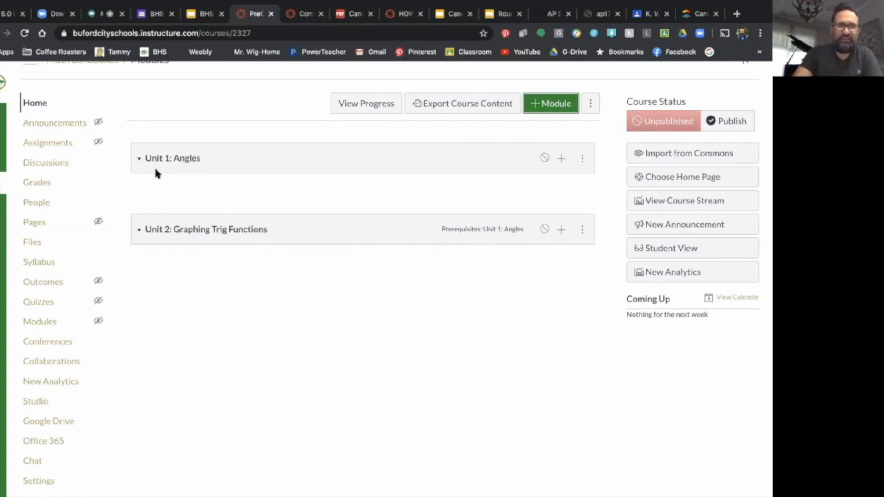
pyautogui.scroll(1, 147, 162)
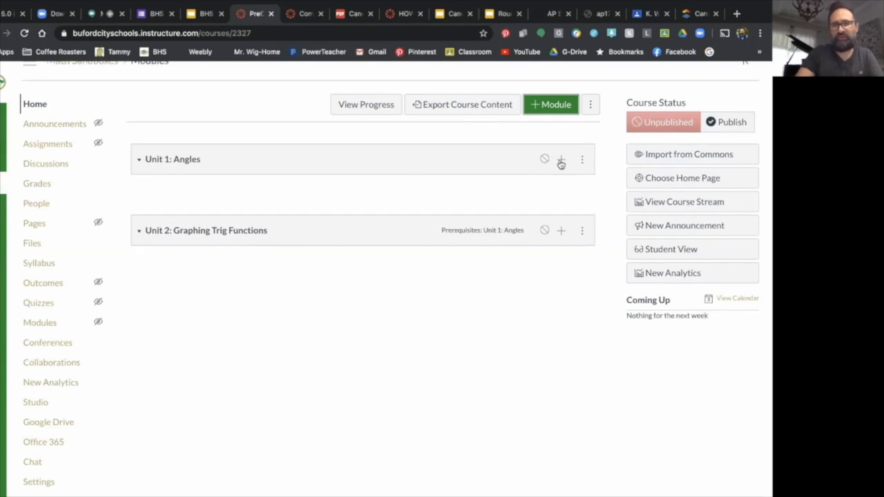
pyautogui.scroll(-1, 558, 160)
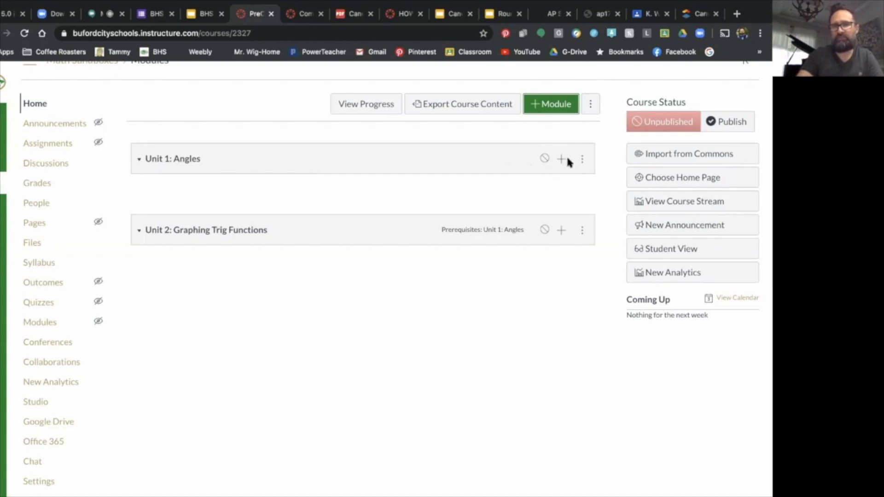
pyautogui.click(581, 161)
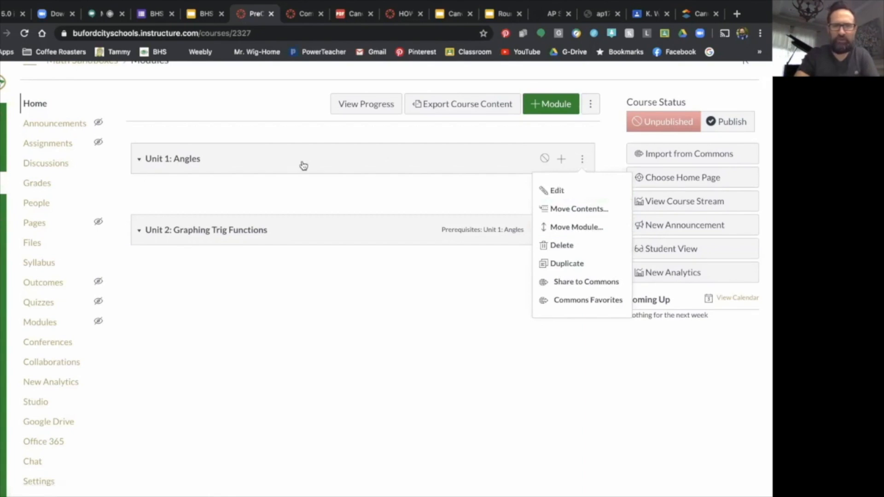
pyautogui.click(350, 165)
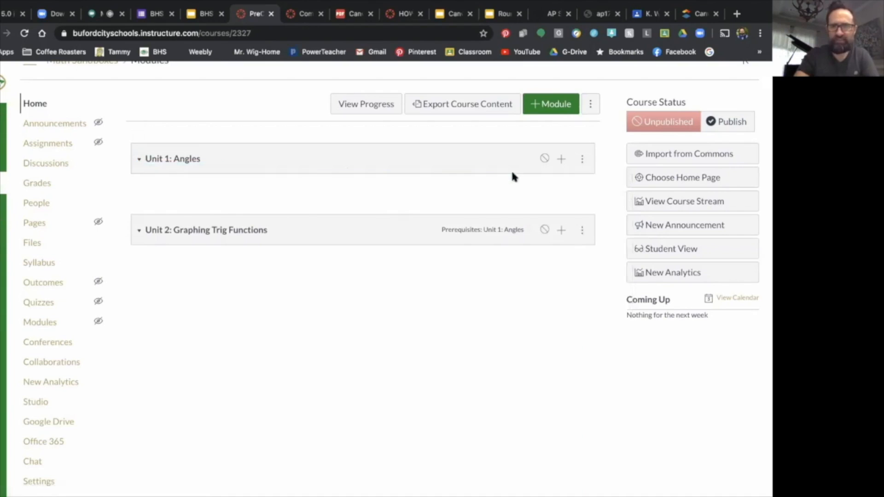
pyautogui.doubleClick(341, 175)
pyautogui.click(583, 161)
pyautogui.click(581, 161)
pyautogui.click(581, 161)
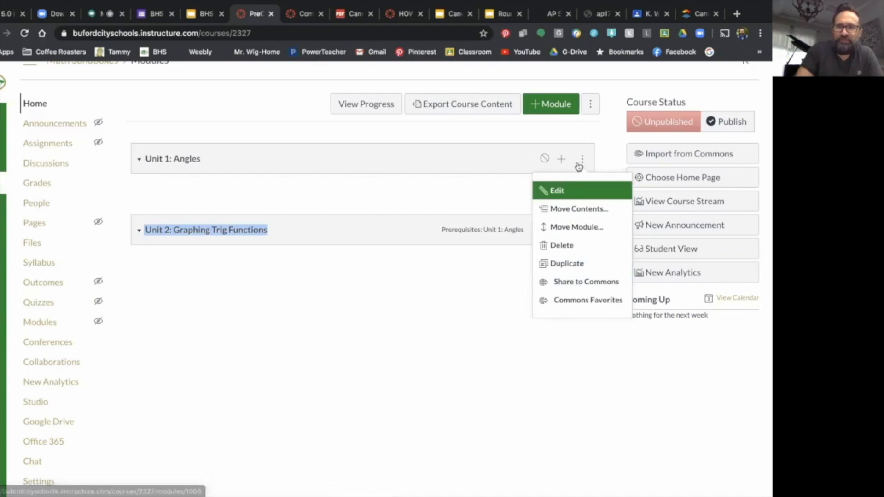
pyautogui.click(582, 159)
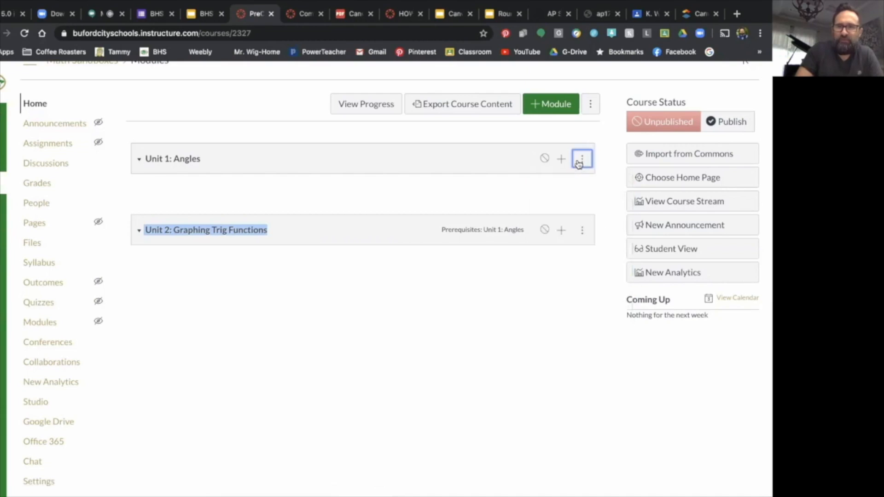
pyautogui.click(512, 161)
# Step: Add a new page named "Notes" to the Unit 1: Angles module, without indentation
pyautogui.click(563, 159)
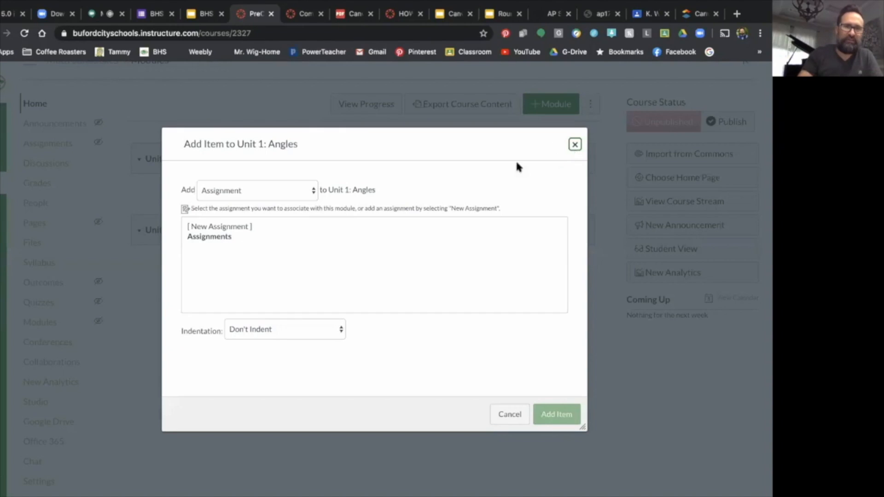
pyautogui.click(314, 193)
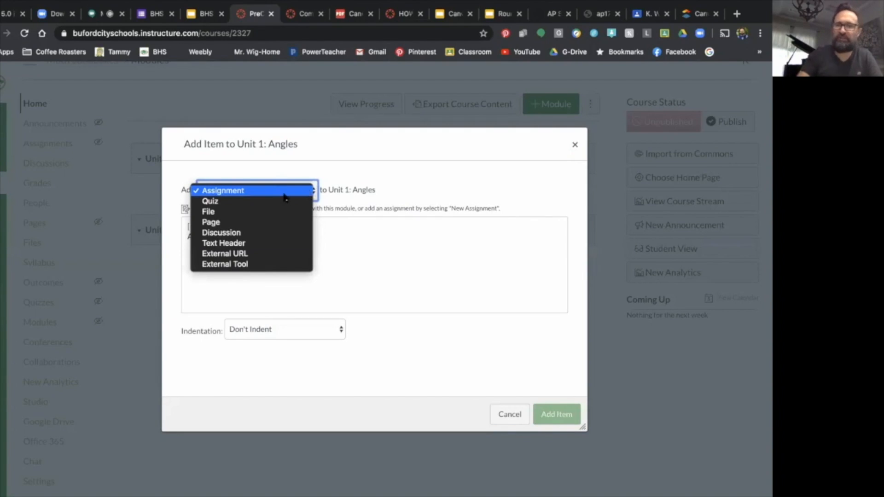
pyautogui.click(221, 223)
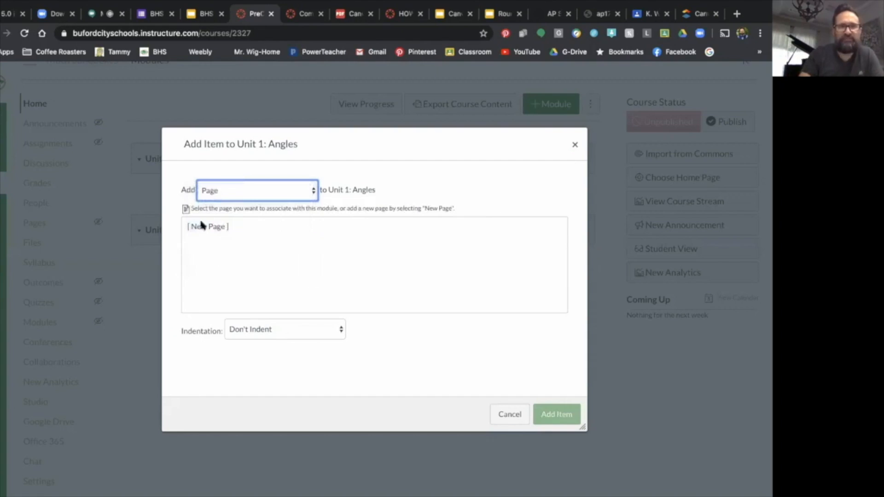
pyautogui.click(199, 233)
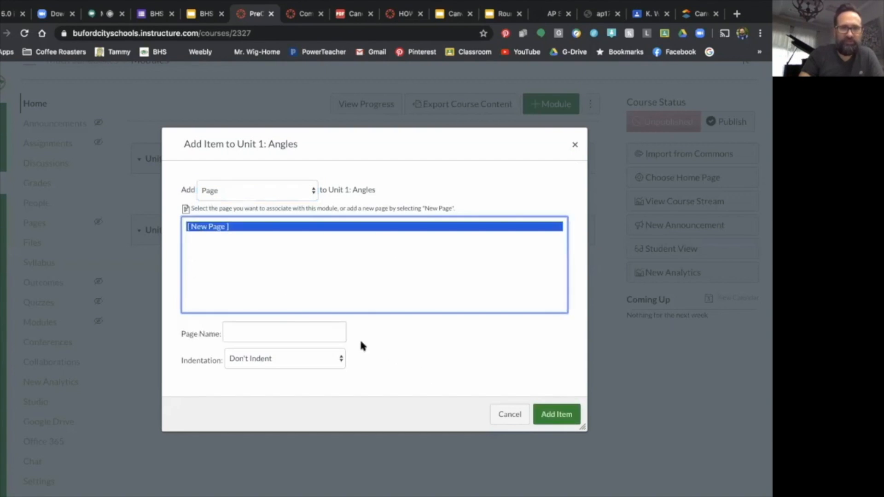
pyautogui.click(293, 327)
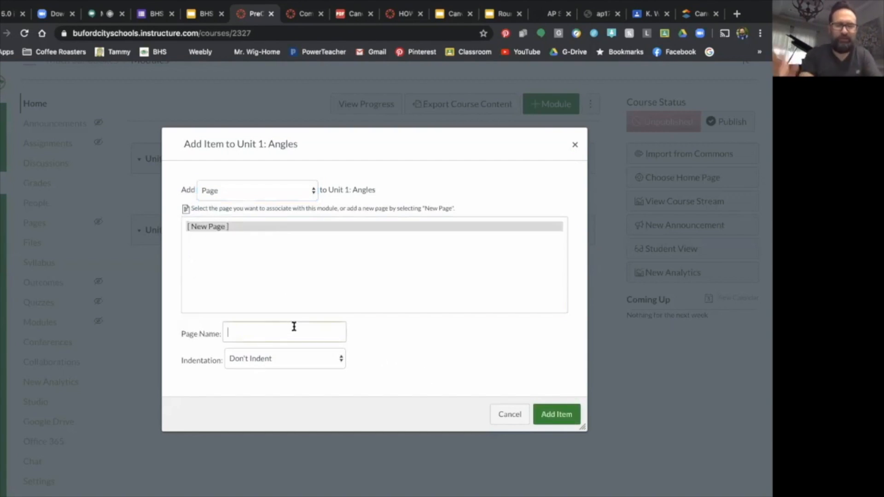
pyautogui.write('Notes')
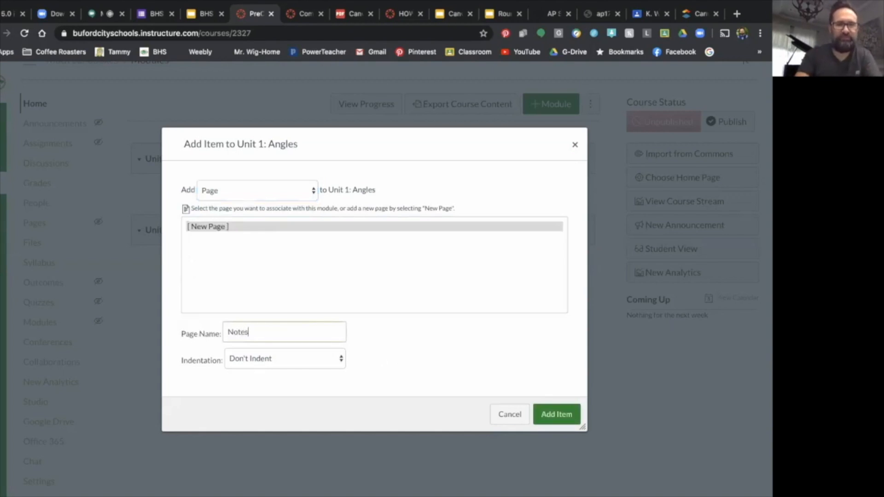
pyautogui.click(567, 417)
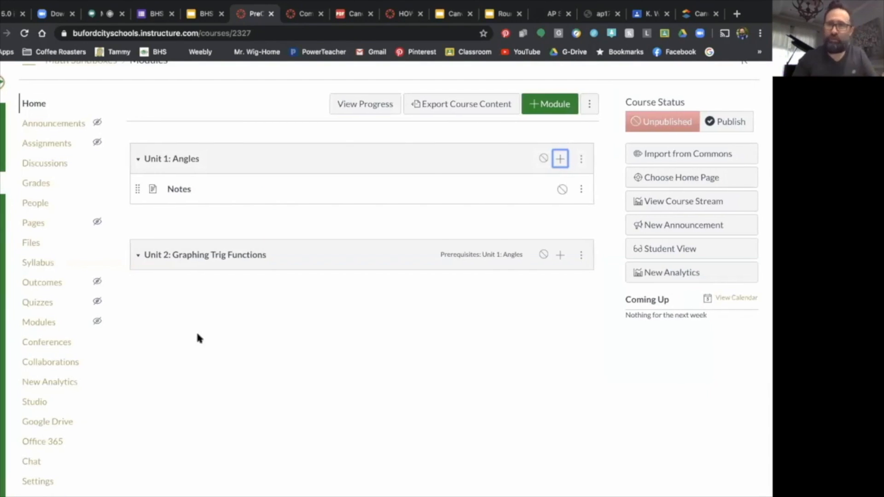
# Step: Add a new assignment named "Homework 1" to the Unit 1: Angles module, indented 1 level
pyautogui.scroll(1, 37, 233)
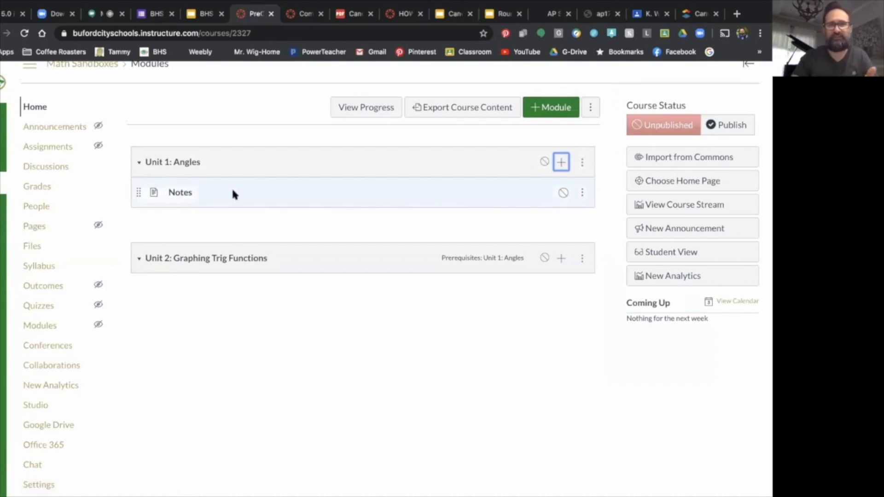
pyautogui.click(561, 166)
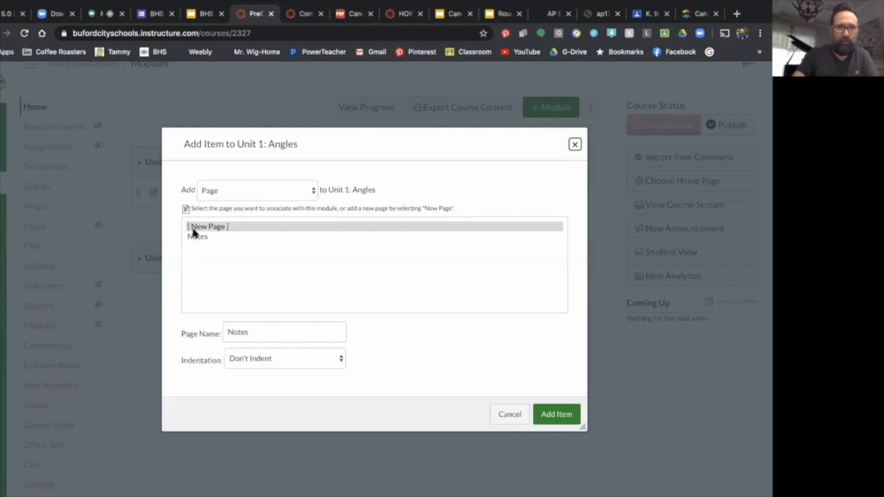
pyautogui.click(313, 193)
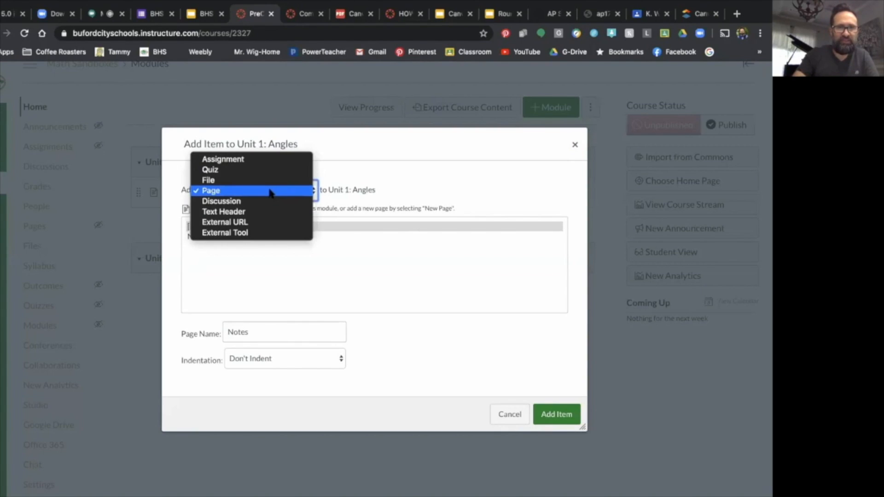
pyautogui.click(252, 161)
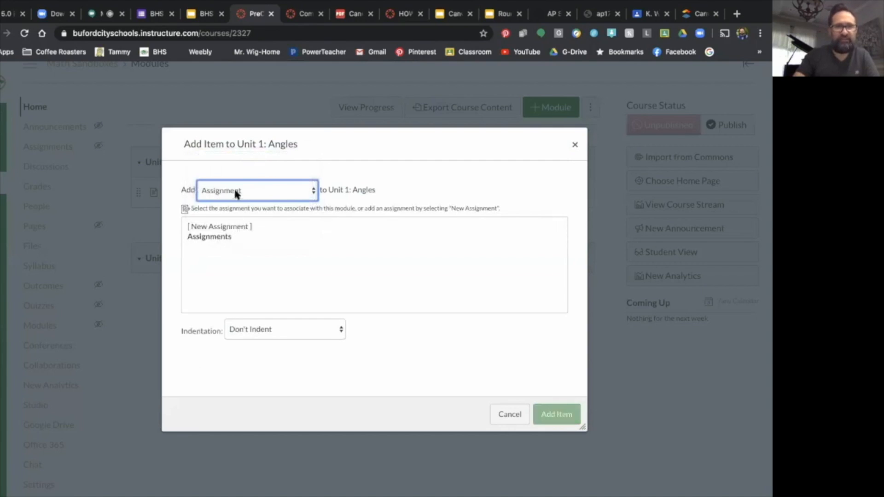
pyautogui.click(218, 239)
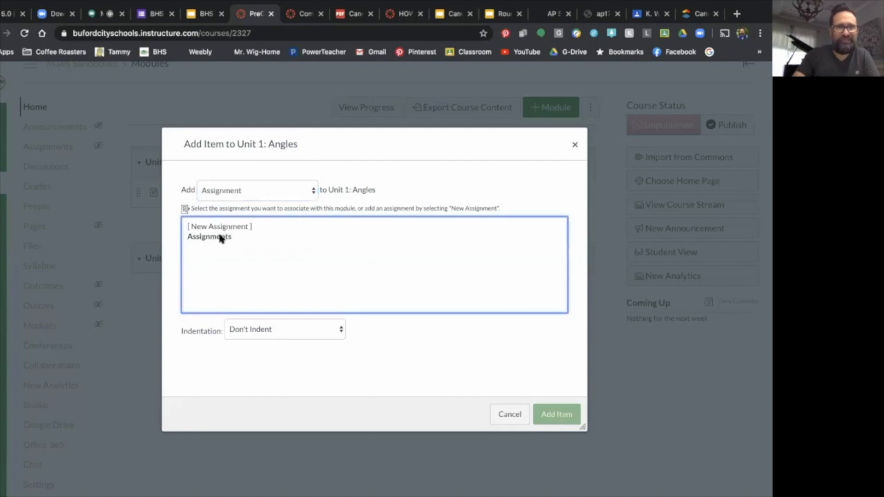
pyautogui.click(232, 227)
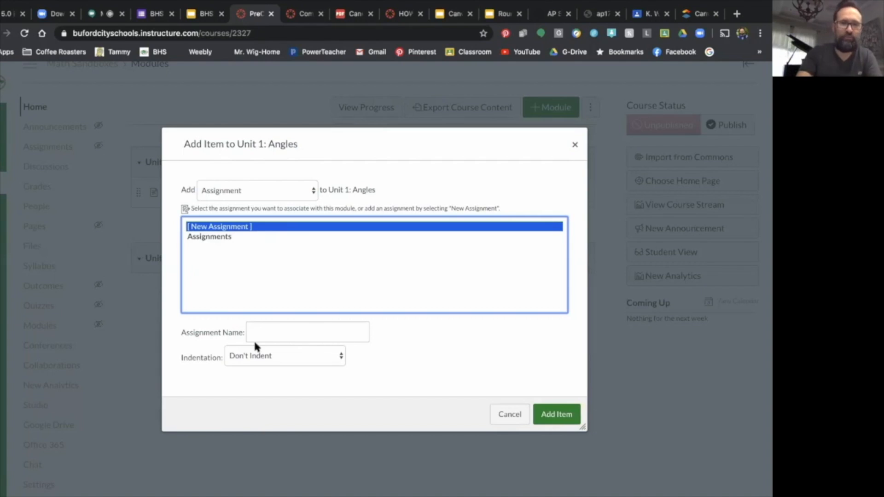
pyautogui.click(339, 338)
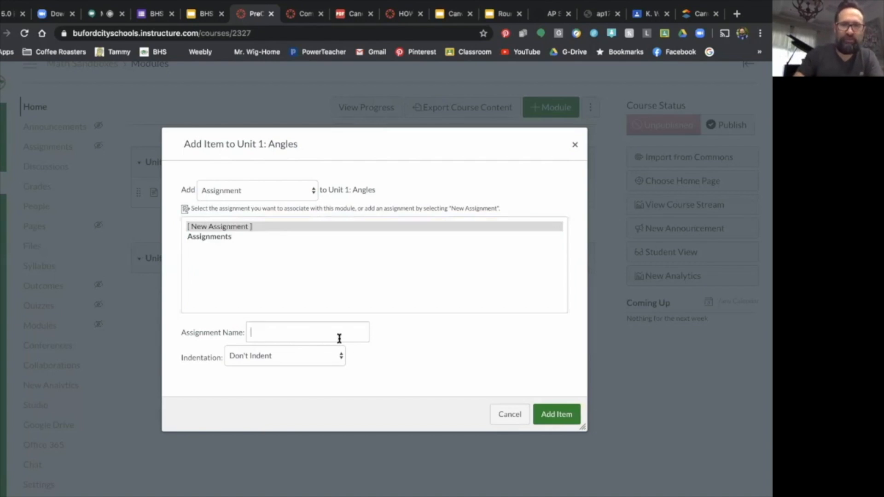
pyautogui.write('Homework 1')
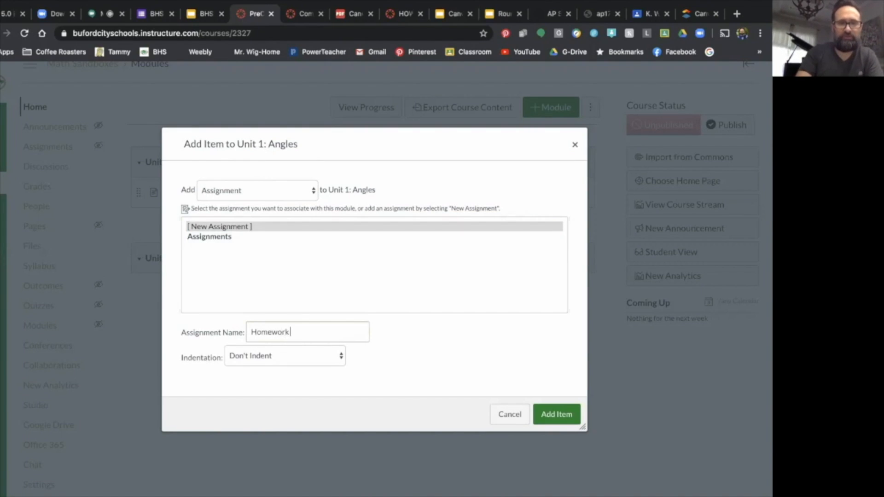
pyautogui.click(277, 356)
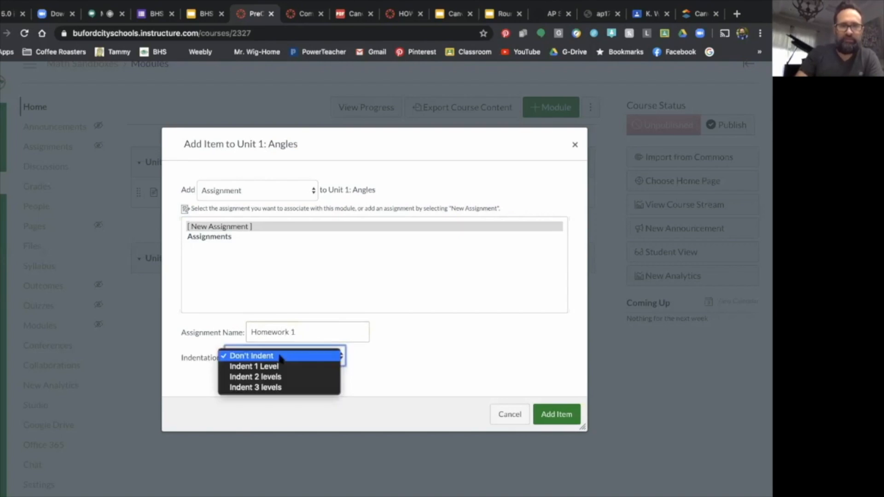
pyautogui.click(277, 365)
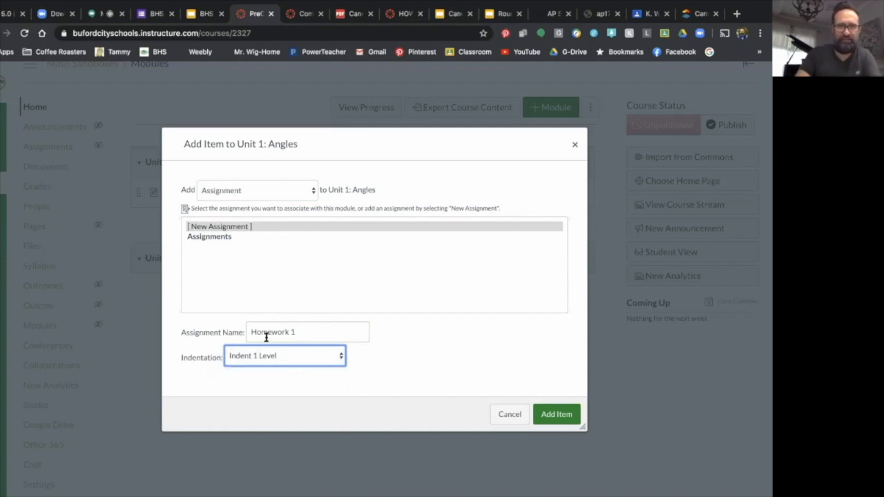
pyautogui.click(548, 416)
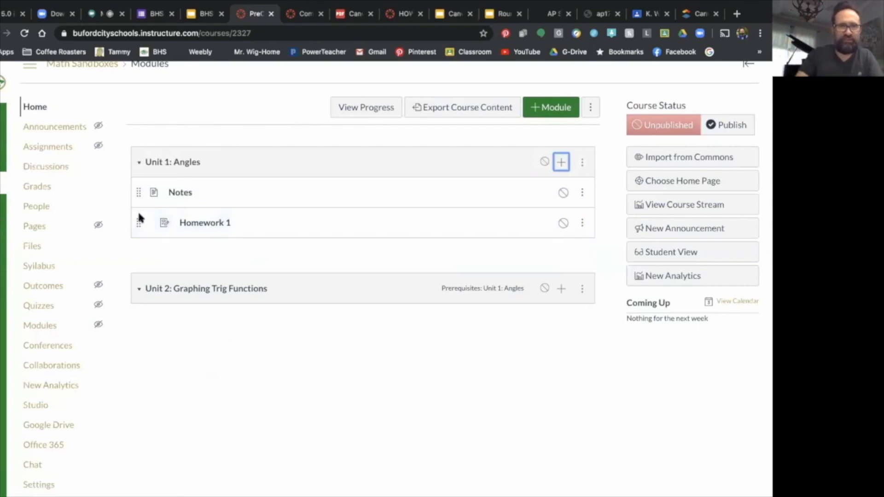
pyautogui.moveTo(139, 221)
pyautogui.mouseDown()
pyautogui.moveTo(134, 189)
pyautogui.moveTo(136, 222)
pyautogui.mouseUp()
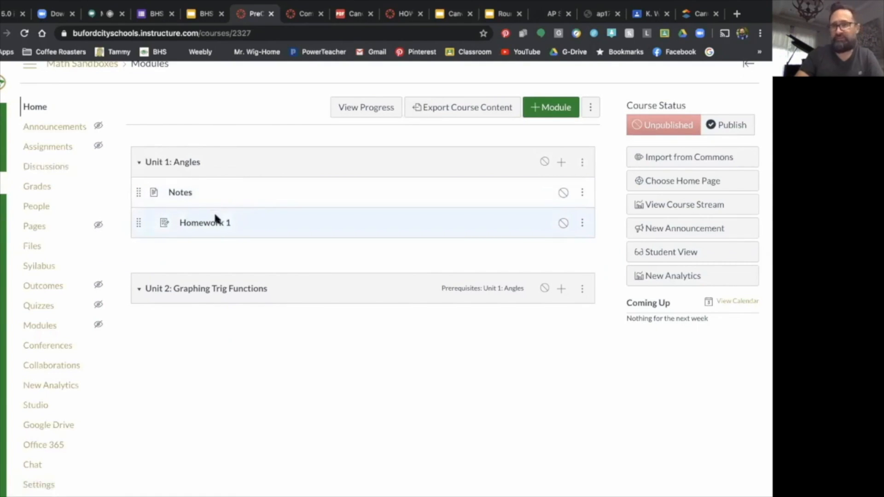
# Step: View the Notes page and its editing options, leave without saving, and return to the course modules
pyautogui.click(183, 195)
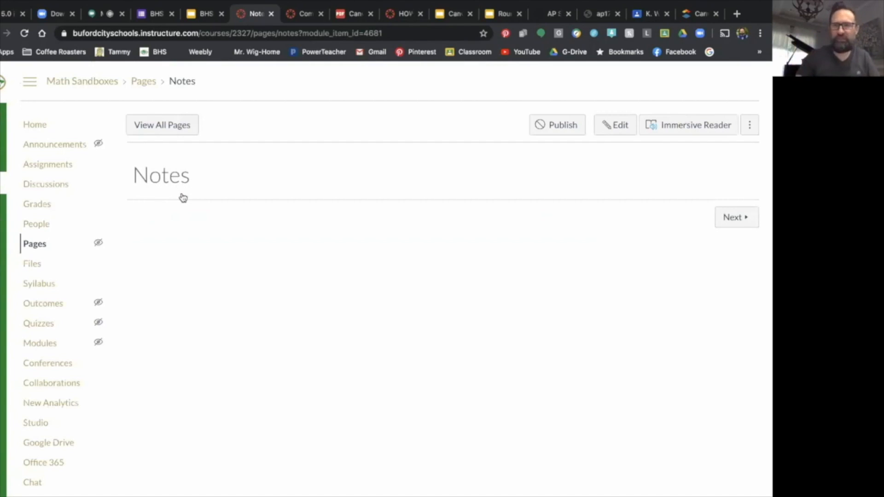
pyautogui.click(605, 129)
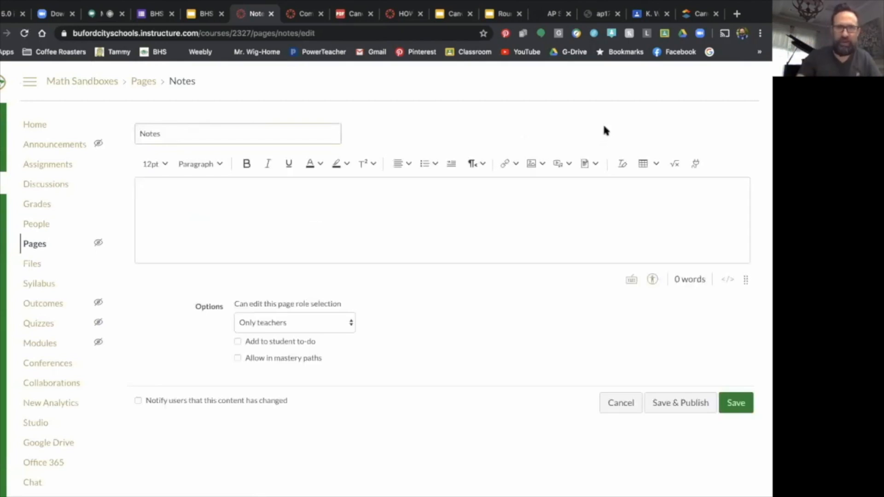
pyautogui.click(622, 403)
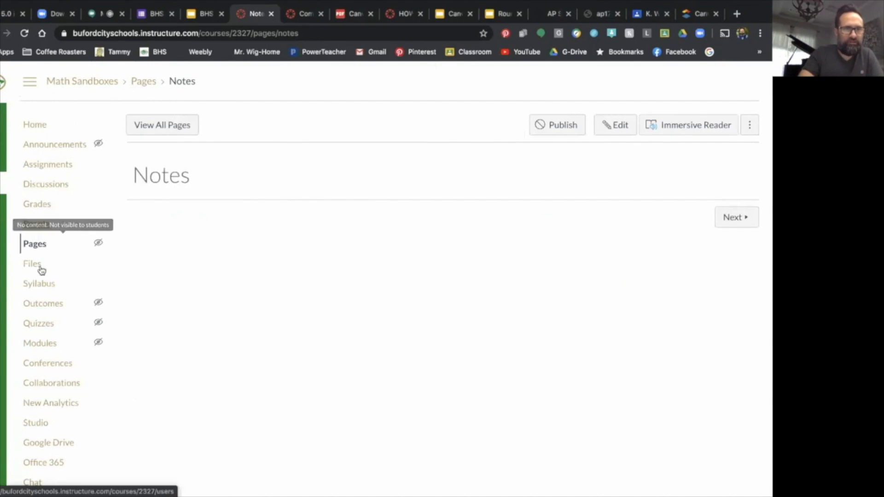
pyautogui.click(30, 341)
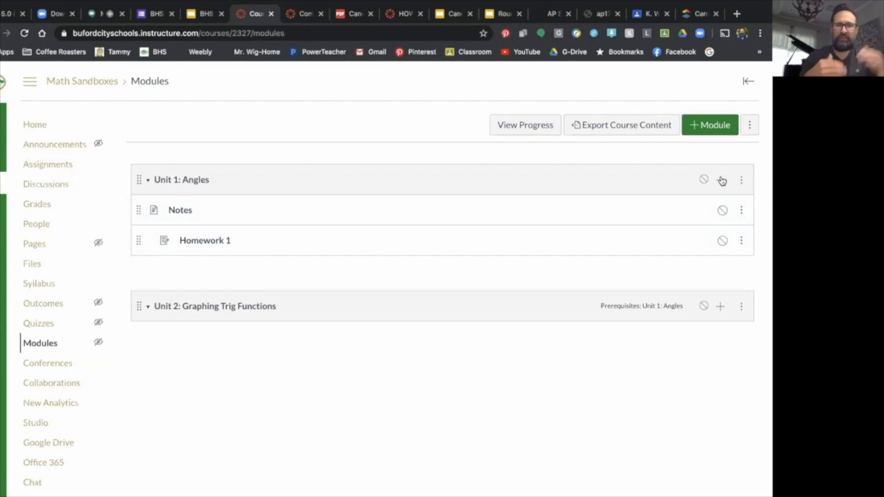
# Step: Add a new discussion topic named "Sine Functions" to the Unit 1: Angles module, indented 1 level
pyautogui.scroll(-1, 723, 181)
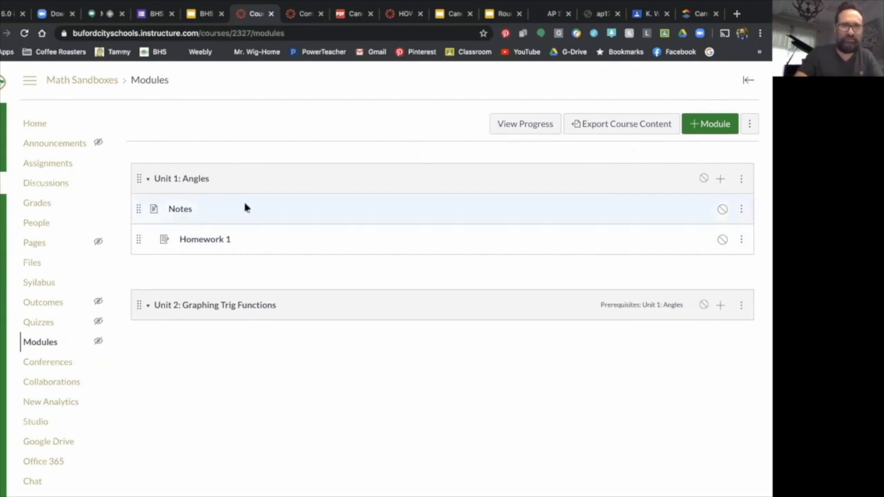
pyautogui.click(723, 179)
pyautogui.click(309, 192)
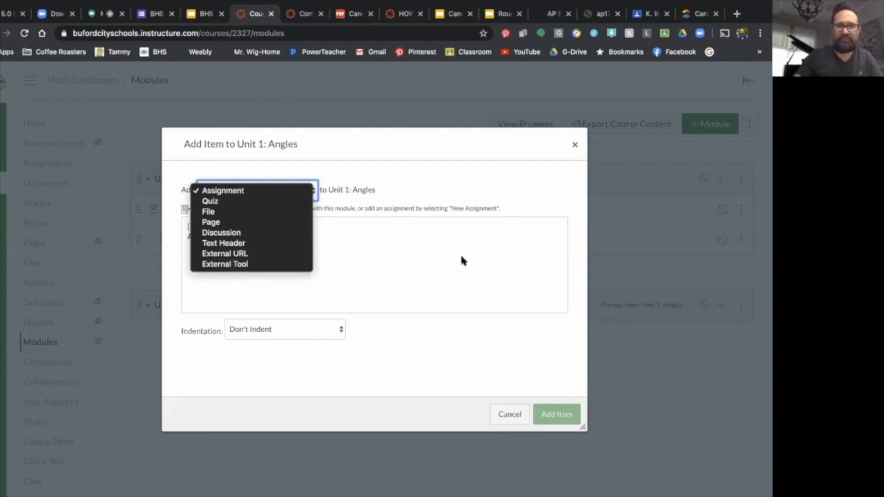
pyautogui.click(239, 232)
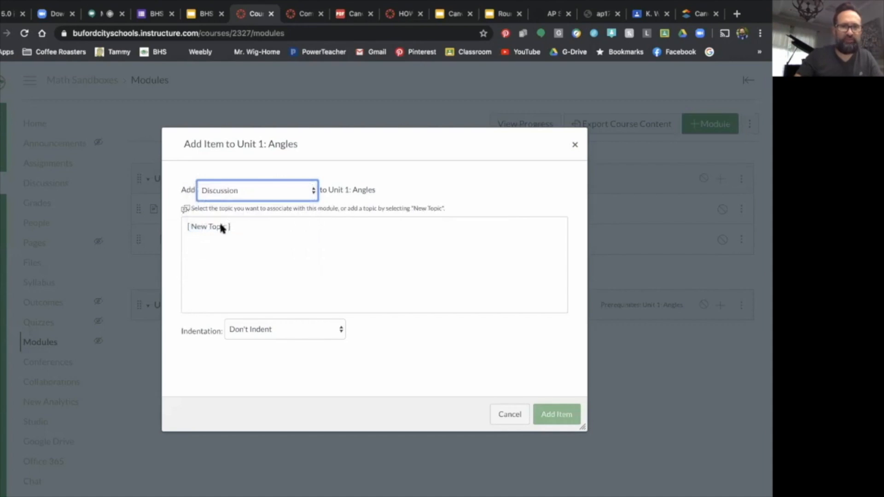
pyautogui.click(222, 228)
pyautogui.click(251, 331)
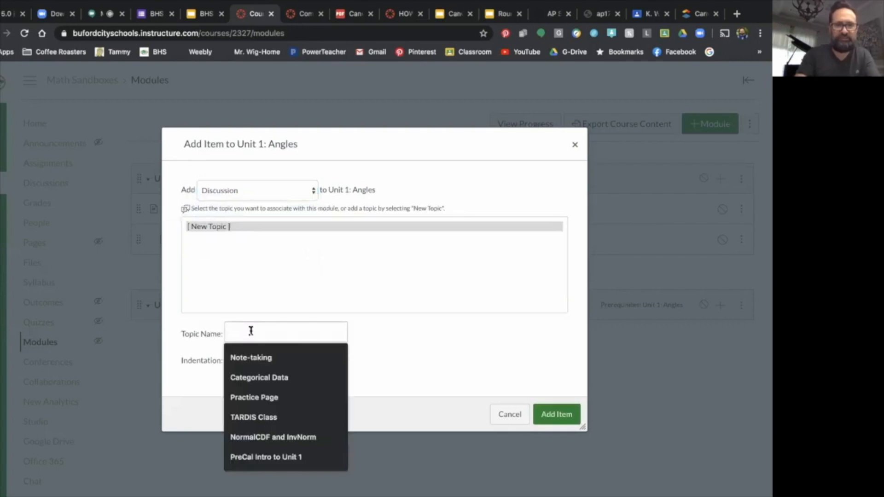
pyautogui.write('Sine')
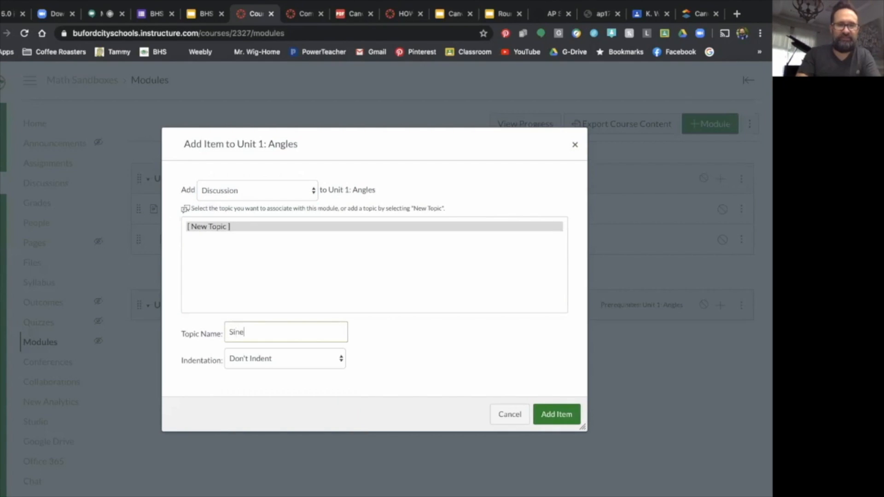
pyautogui.write(' Func')
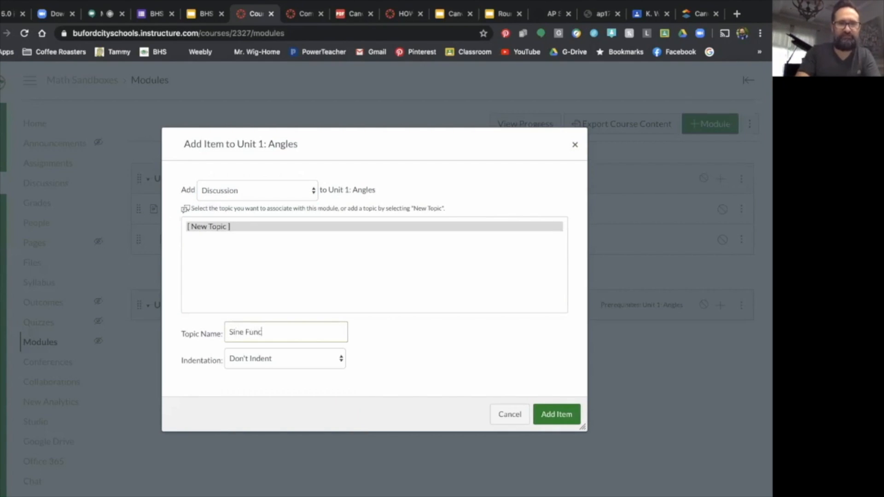
pyautogui.write('tions')
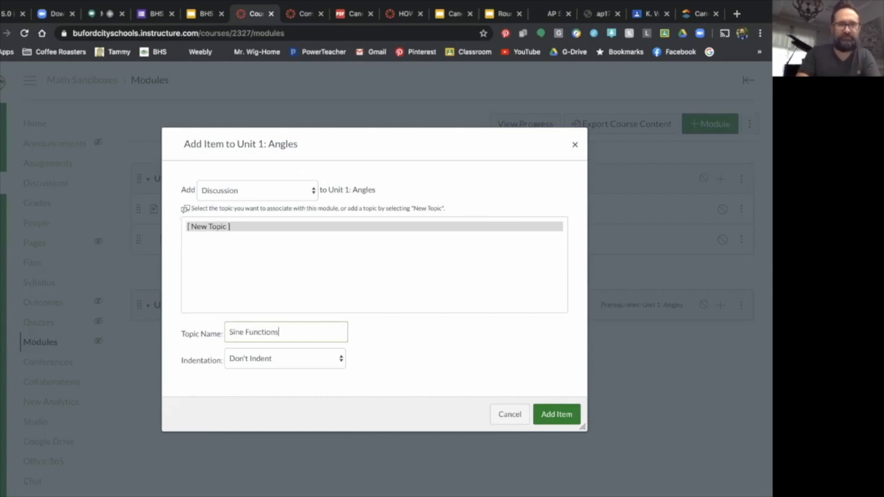
pyautogui.click(339, 360)
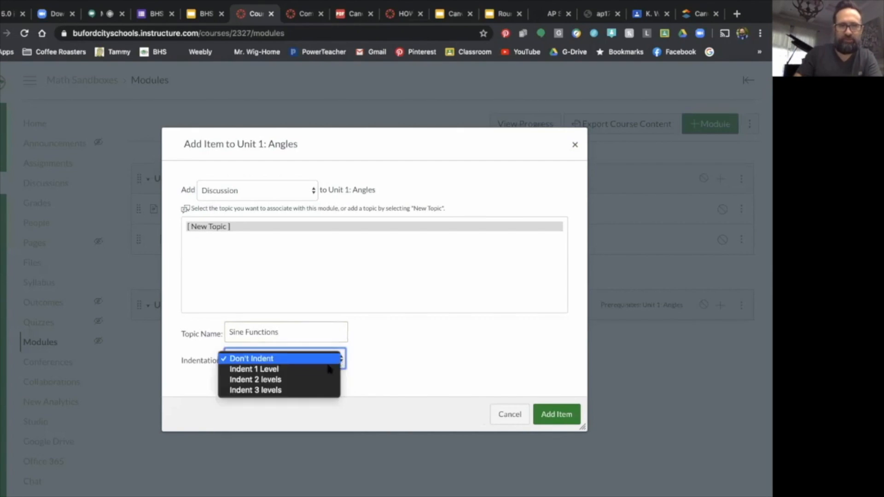
pyautogui.click(325, 369)
pyautogui.click(567, 420)
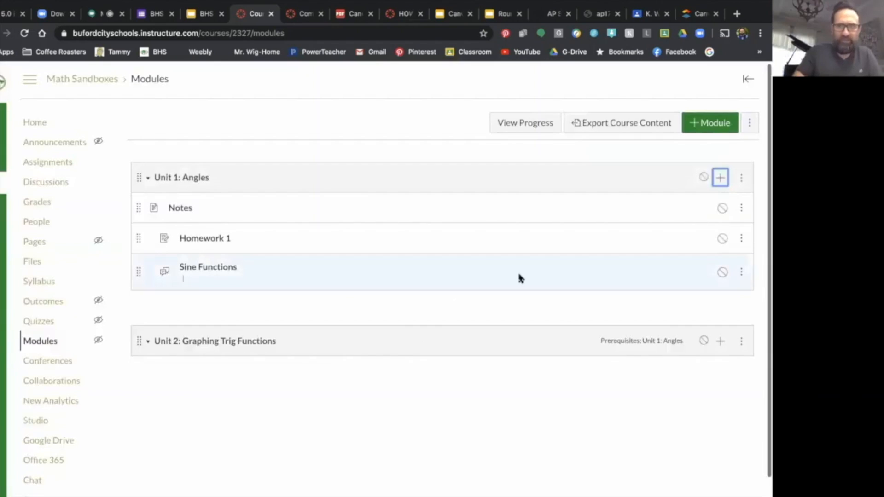
# Step: Publish the Unit 1: Angles module with all its items, and collapse and re-expand its contents
pyautogui.click(703, 179)
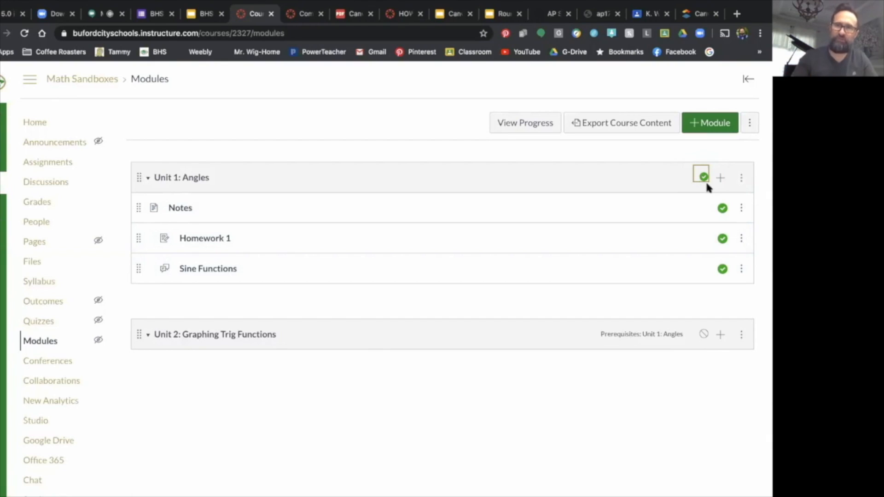
pyautogui.click(204, 183)
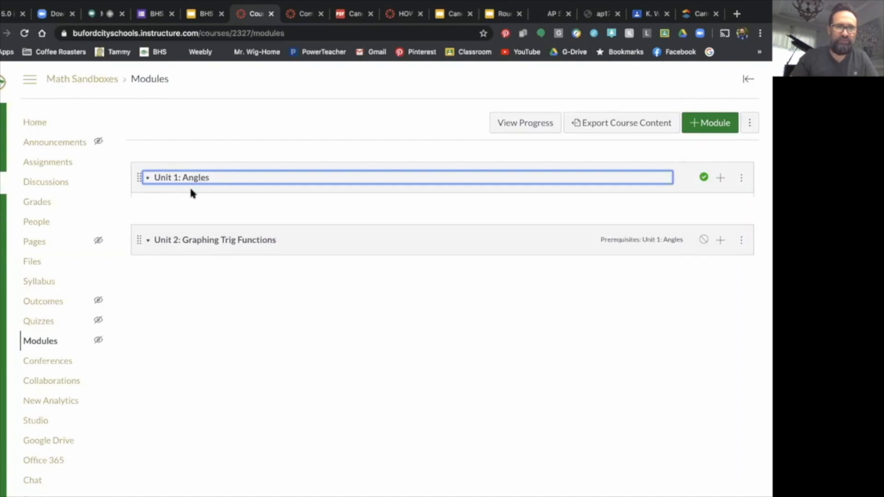
pyautogui.click(189, 186)
# Step: Go through the Notes, Homework 1 and Sine Functions items in module order, and return to the course modules
pyautogui.click(179, 208)
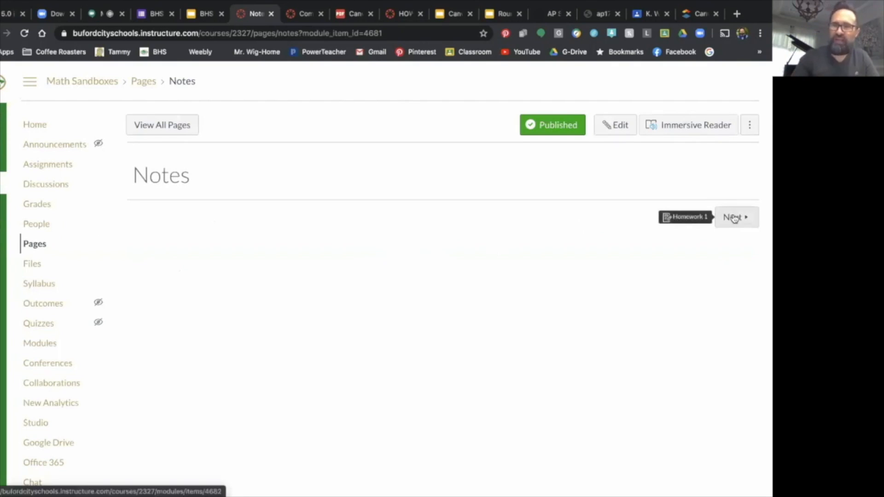
pyautogui.click(734, 218)
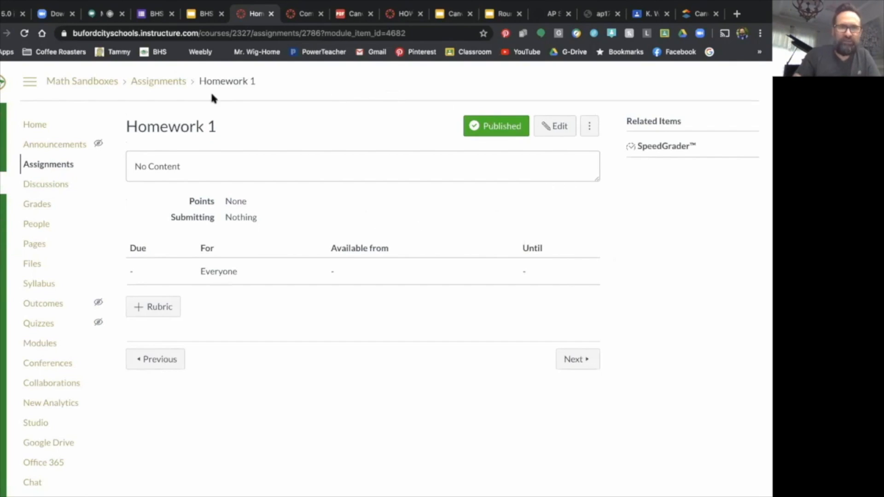
pyautogui.click(574, 359)
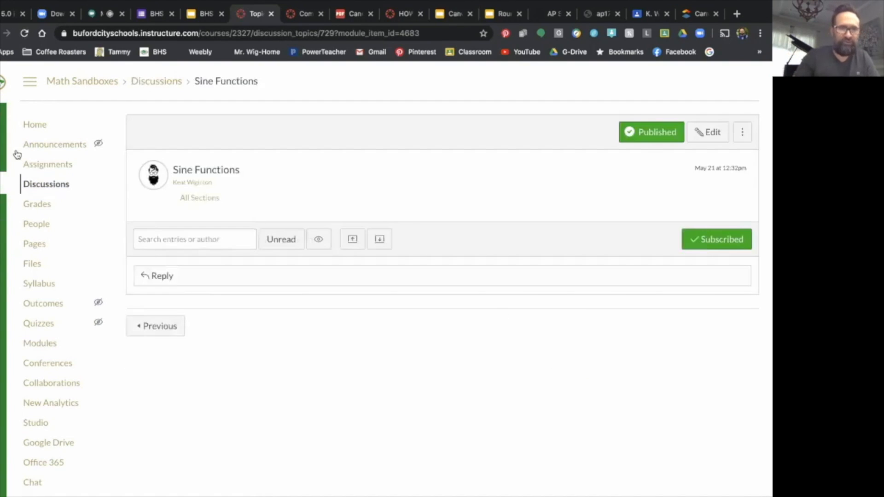
pyautogui.click(40, 345)
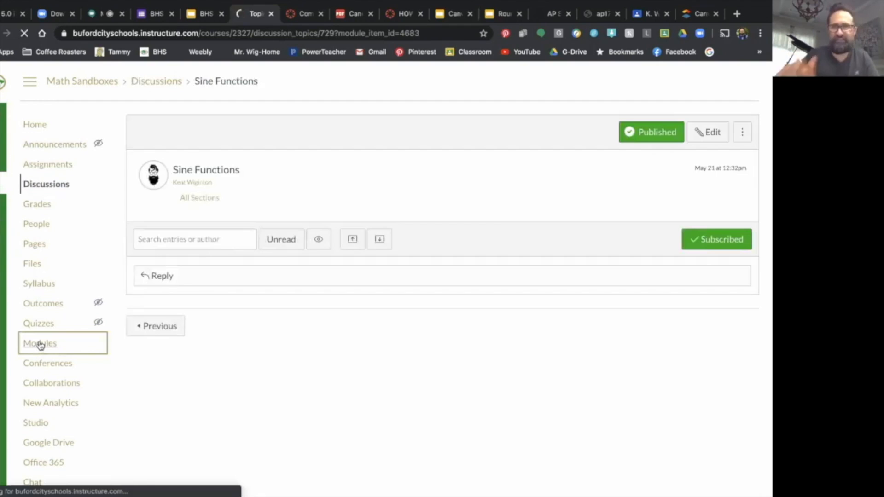